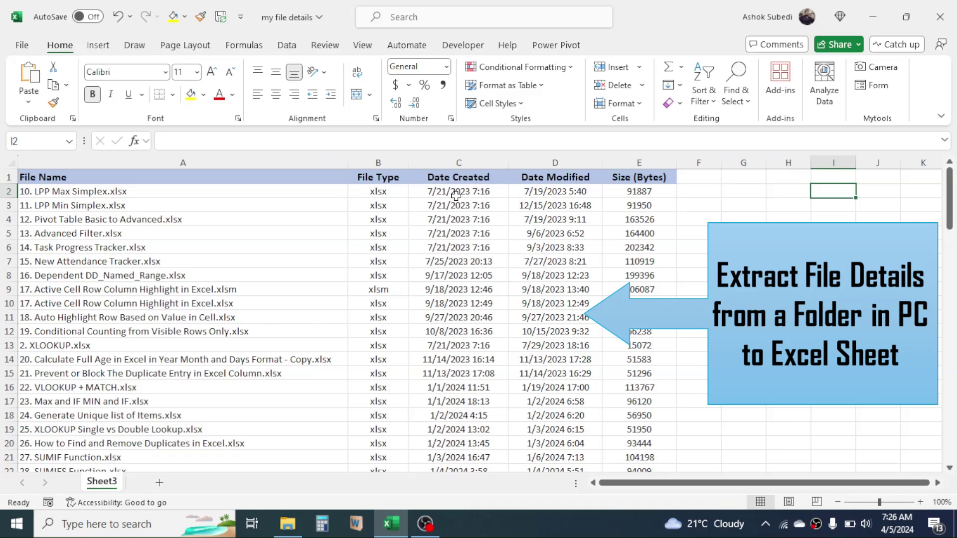
- Inspect the File Name, File Type, Date Created, Date Modified and Size (Bytes) columns
click(123, 161)
click(381, 161)
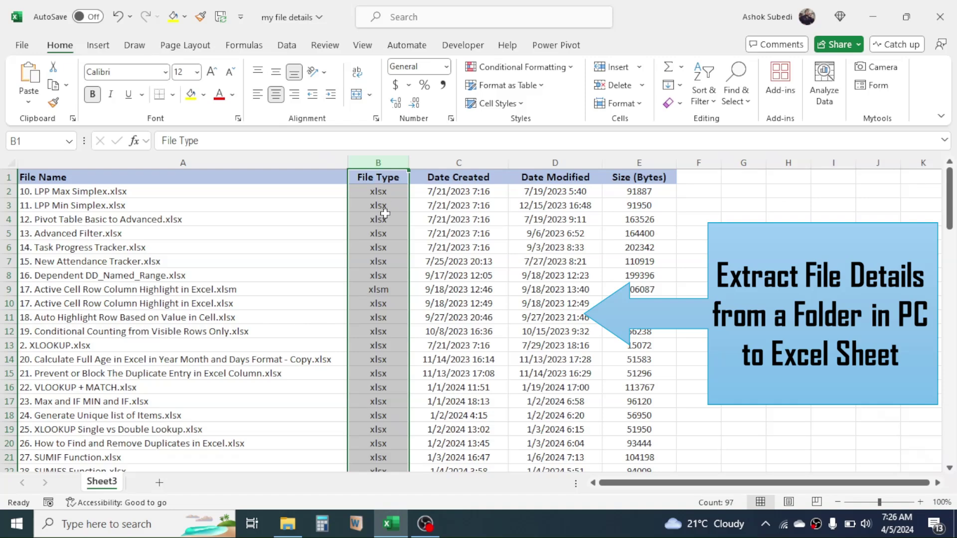
click(471, 162)
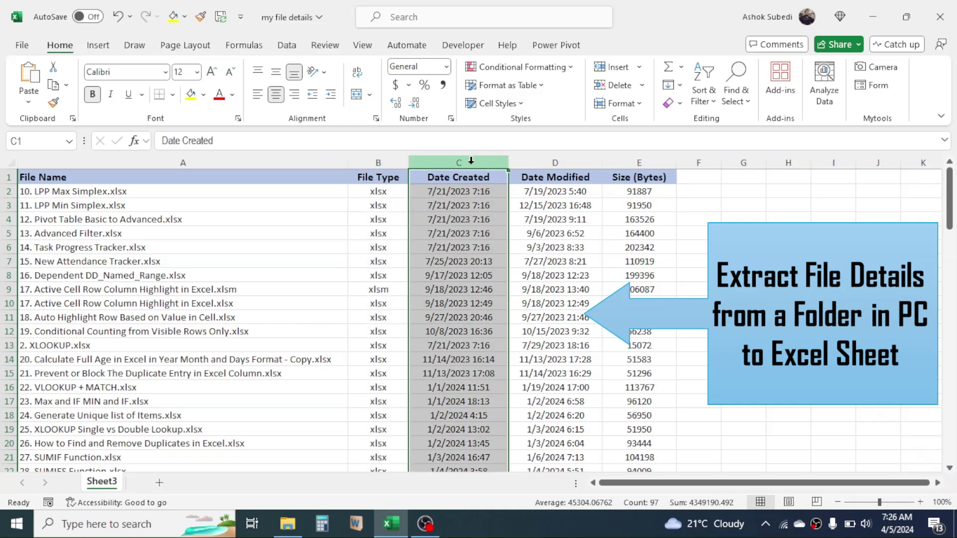
click(567, 163)
click(654, 162)
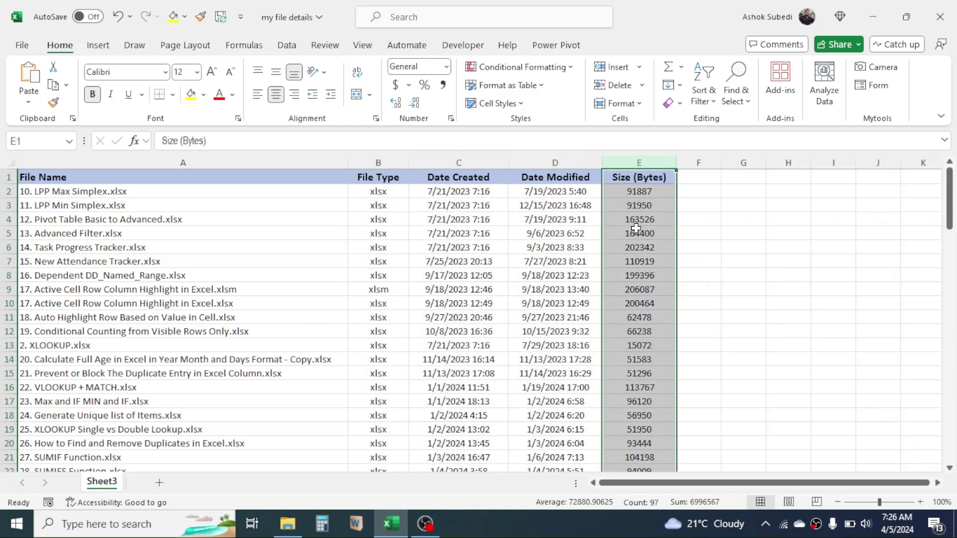
click(424, 259)
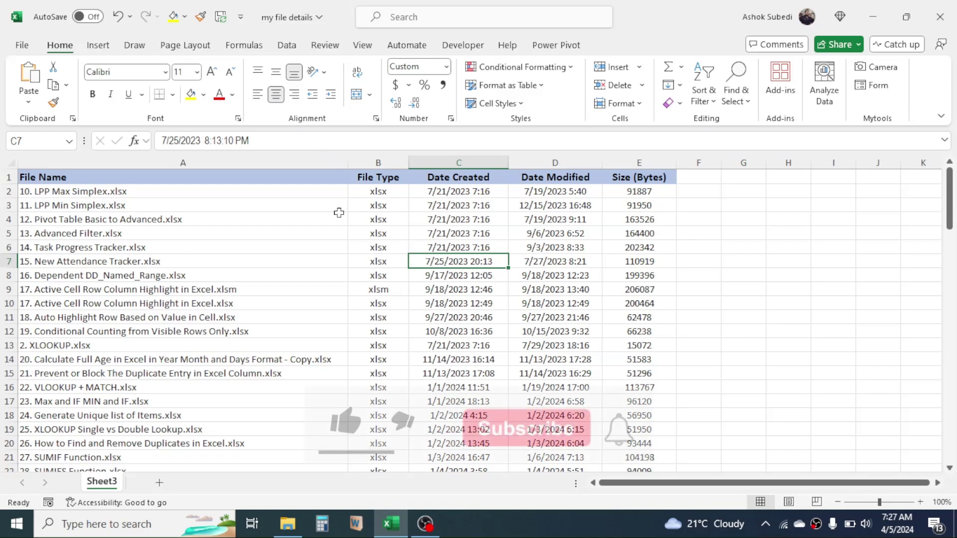
click(134, 193)
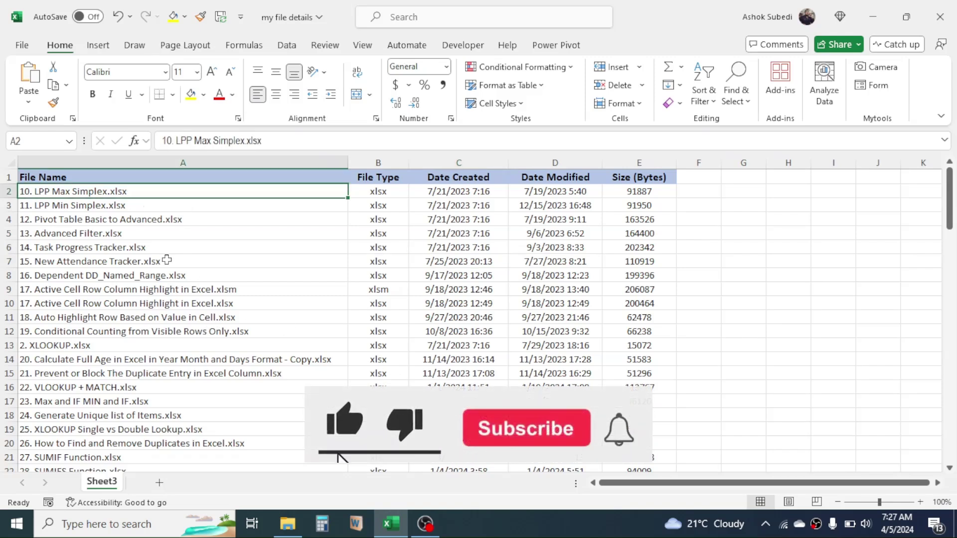
- Browse the Tutorials folder's Excel files in File Explorer
click(287, 524)
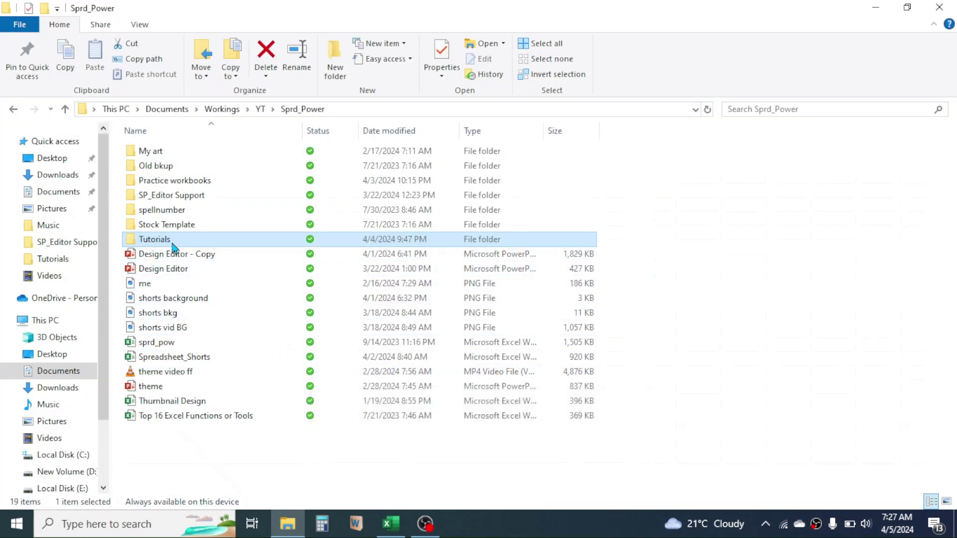
mouse_move(153, 243)
double_click(158, 242)
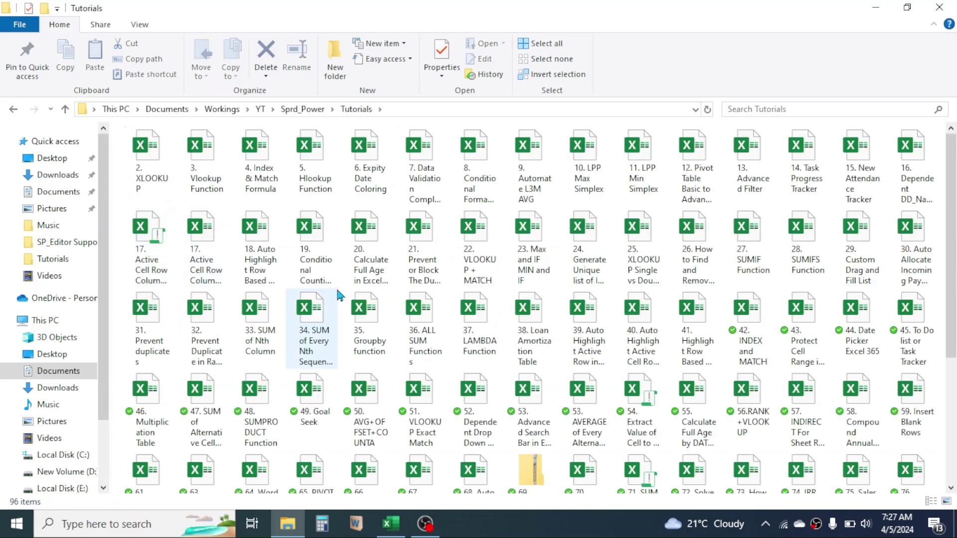
drag(950, 244, 949, 379)
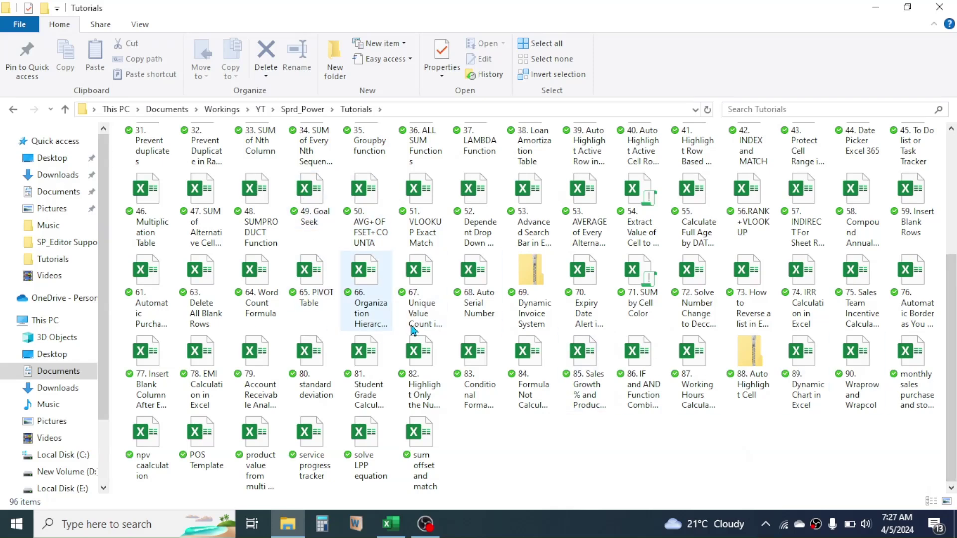
- Check a couple of file names, then close the my file details workbook without saving
click(390, 523)
click(154, 263)
click(146, 218)
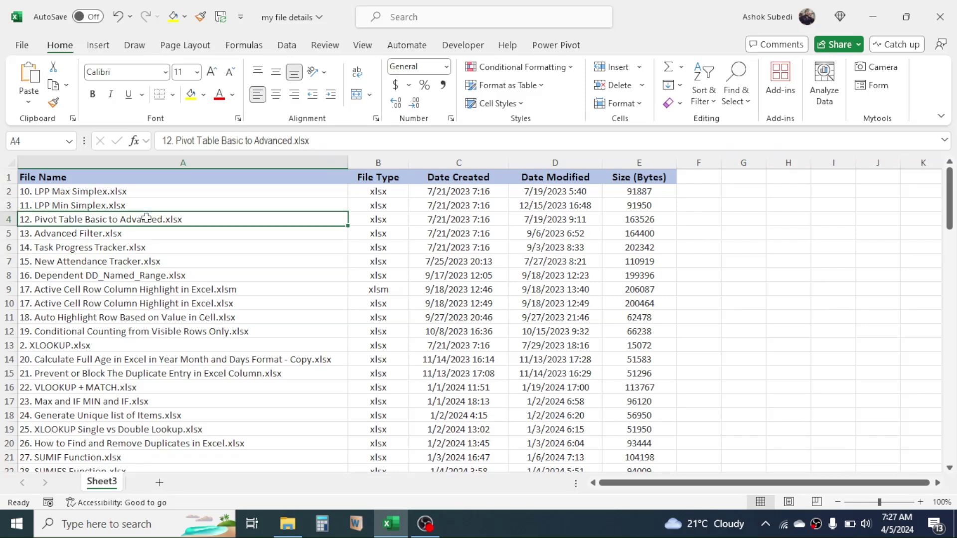
click(940, 17)
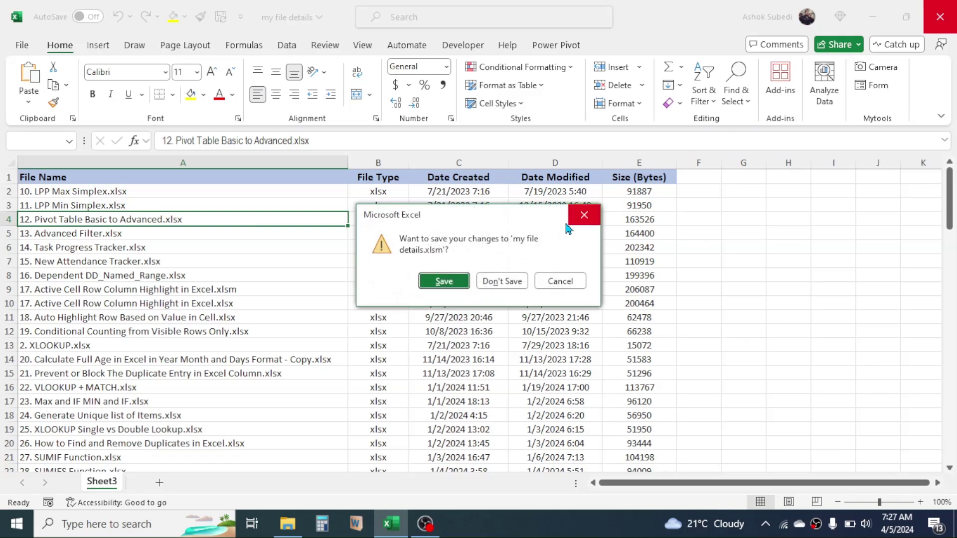
click(502, 282)
- Create a new Excel worksheet on the desktop with its default name, then open the VBA code text file
click(875, 8)
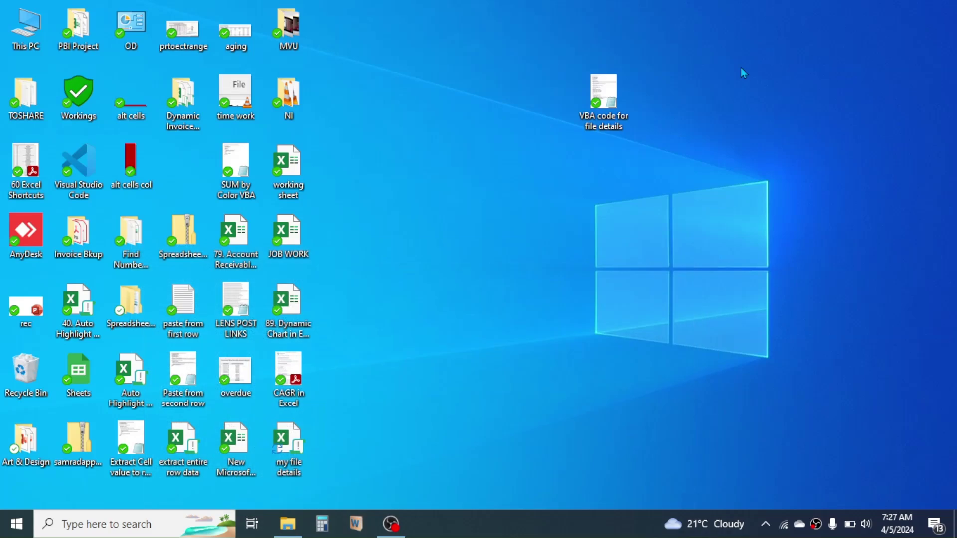
right_click(465, 158)
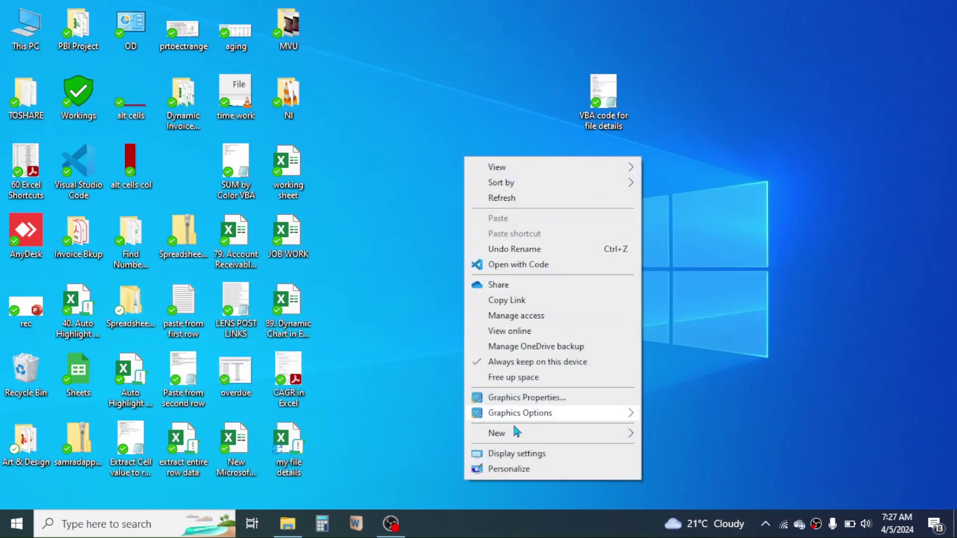
mouse_move(531, 441)
click(713, 417)
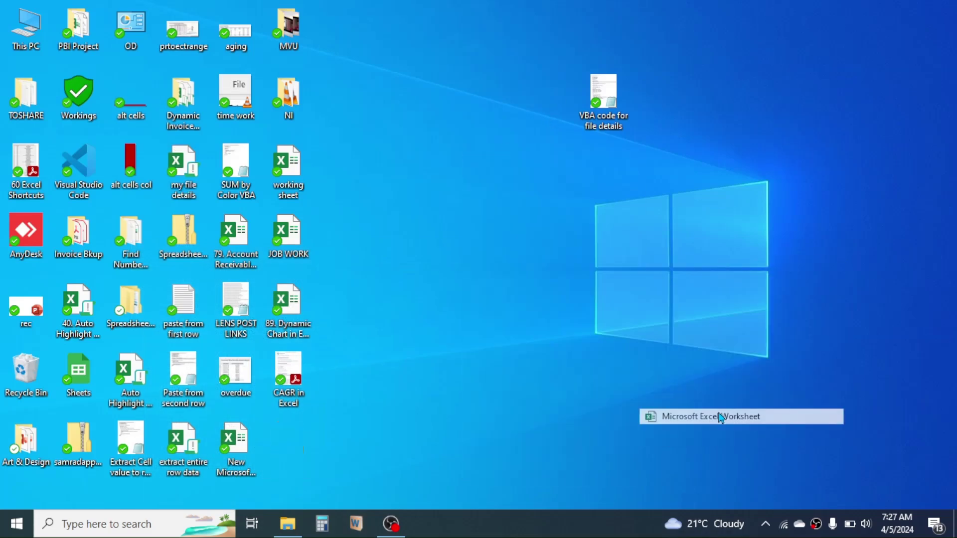
key(Return)
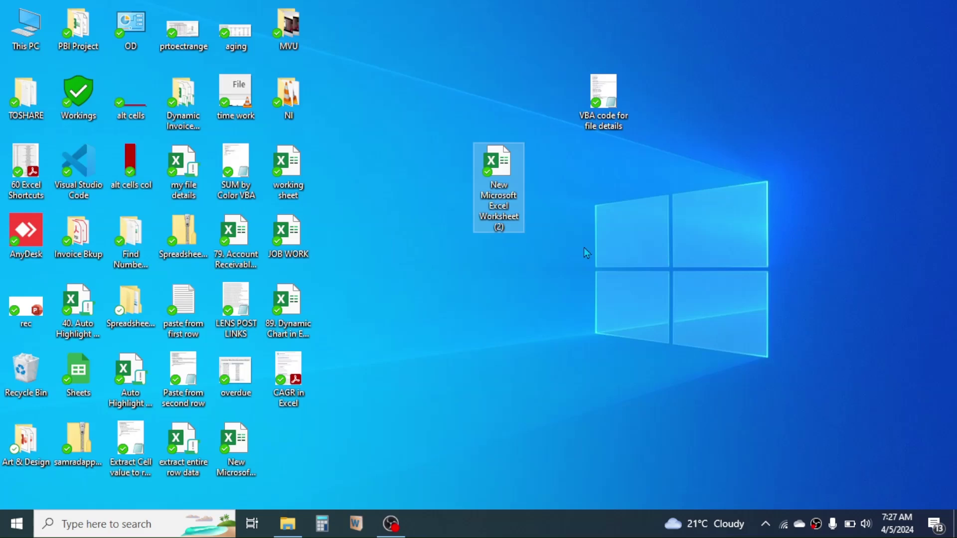
double_click(607, 97)
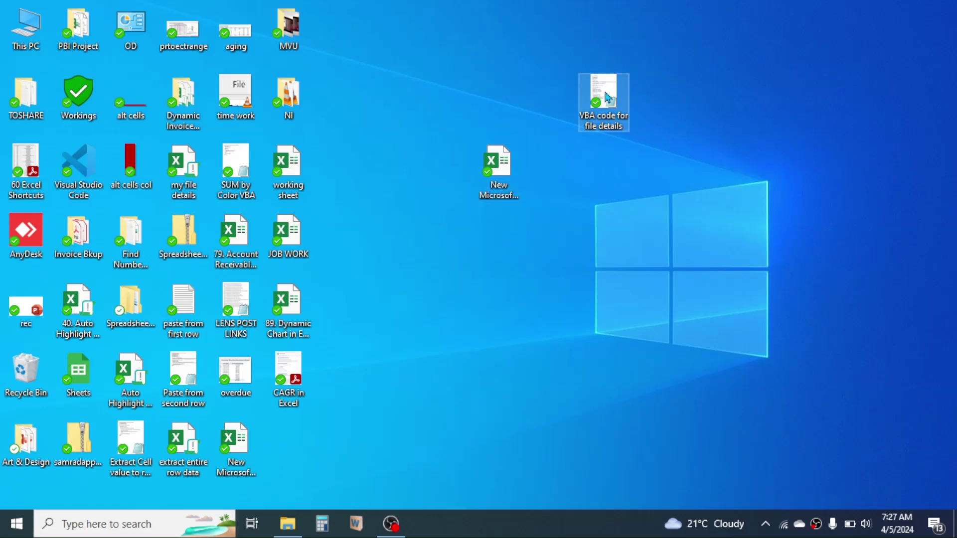
- Maximize Notepad and select the 'Your folder path' placeholder on the folderPath line
click(610, 167)
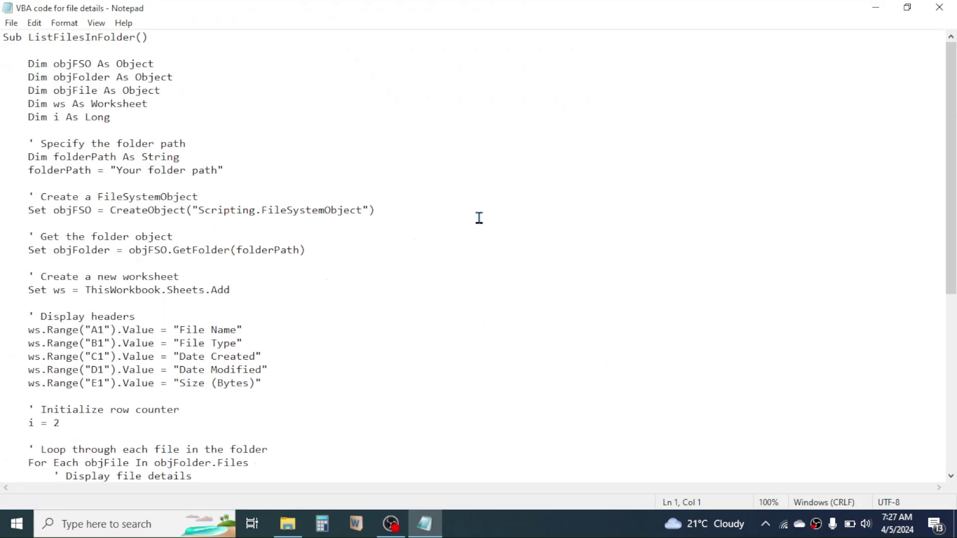
mouse_move(950, 149)
mouse_down()
mouse_move(942, 390)
mouse_move(955, 154)
mouse_up()
click(128, 176)
click(117, 170)
drag(117, 170, 215, 170)
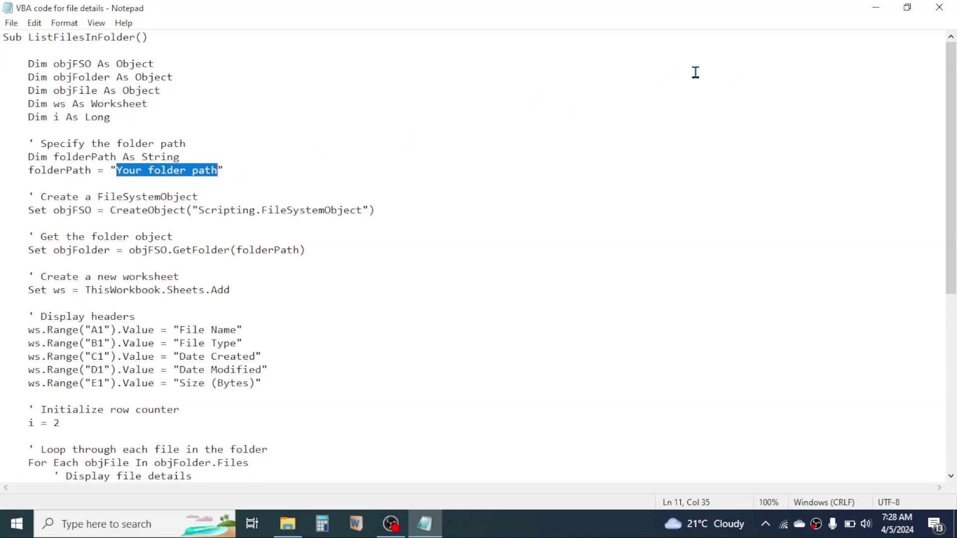
- Copy the Tutorials folder's full path from the File Explorer address bar
click(878, 13)
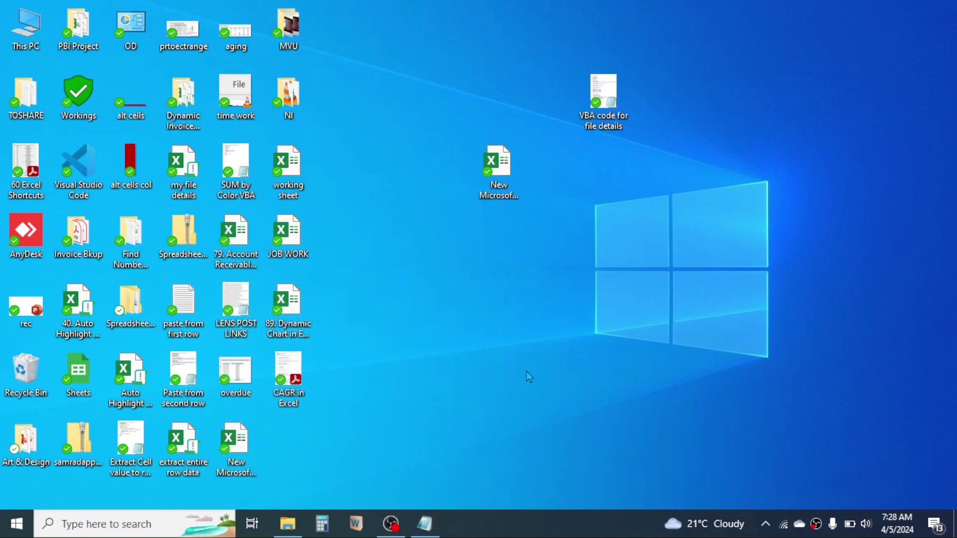
click(287, 525)
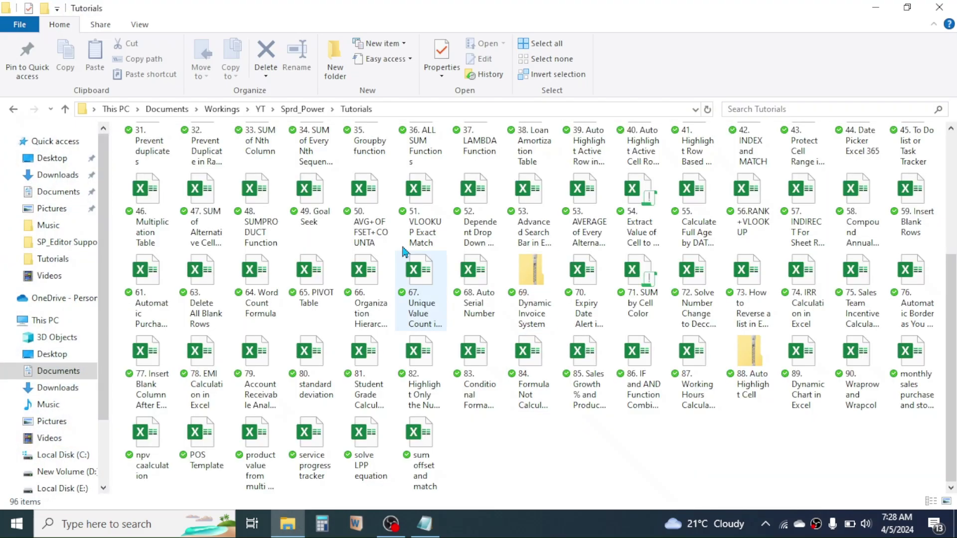
scroll(549, 423, up, 3)
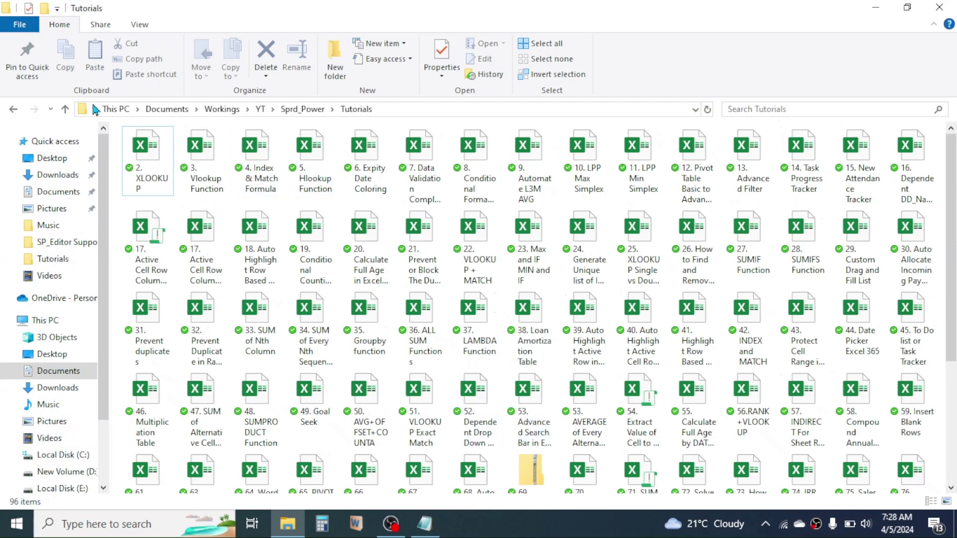
click(65, 109)
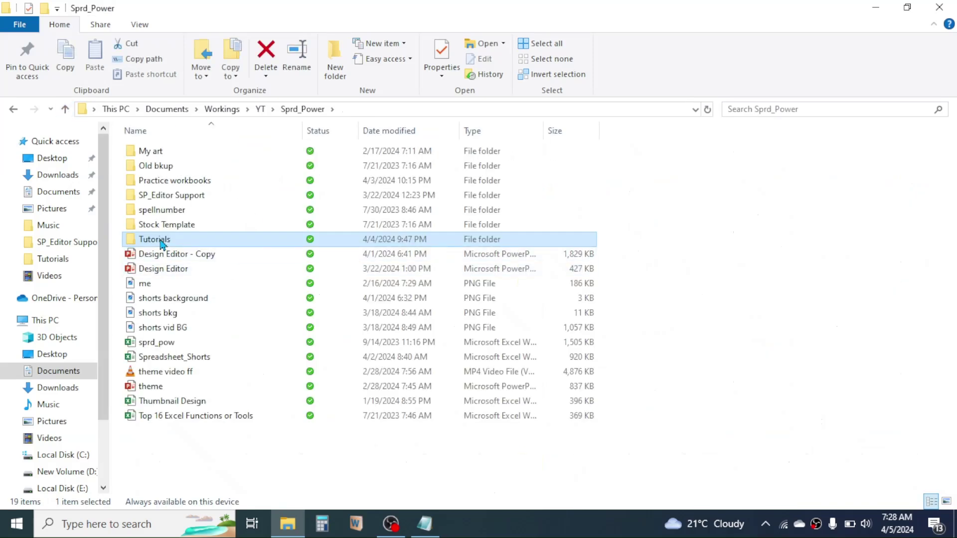
double_click(160, 242)
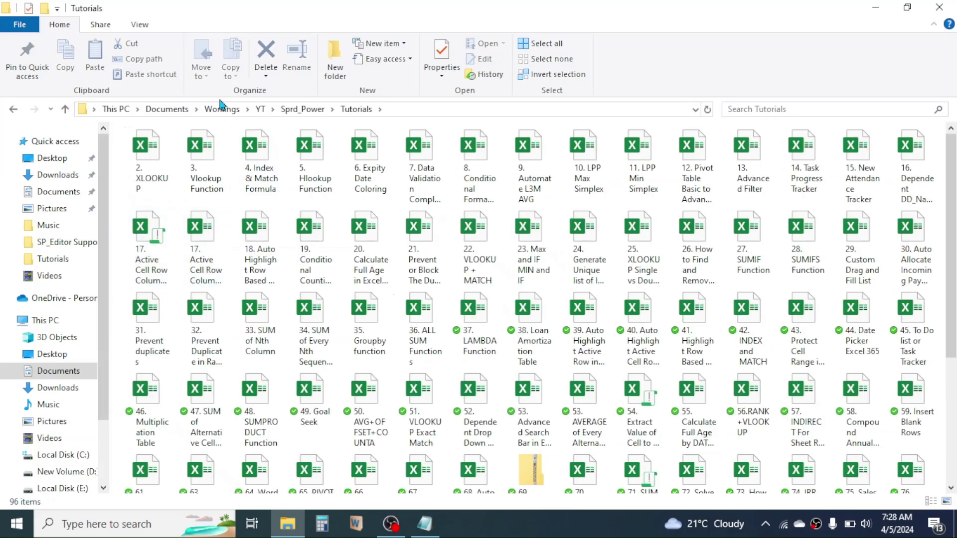
click(404, 110)
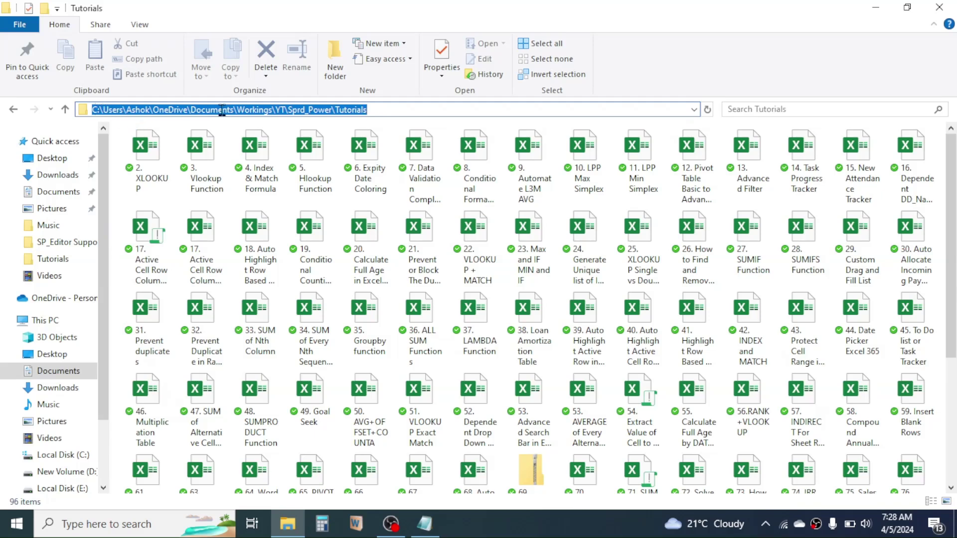
right_click(243, 109)
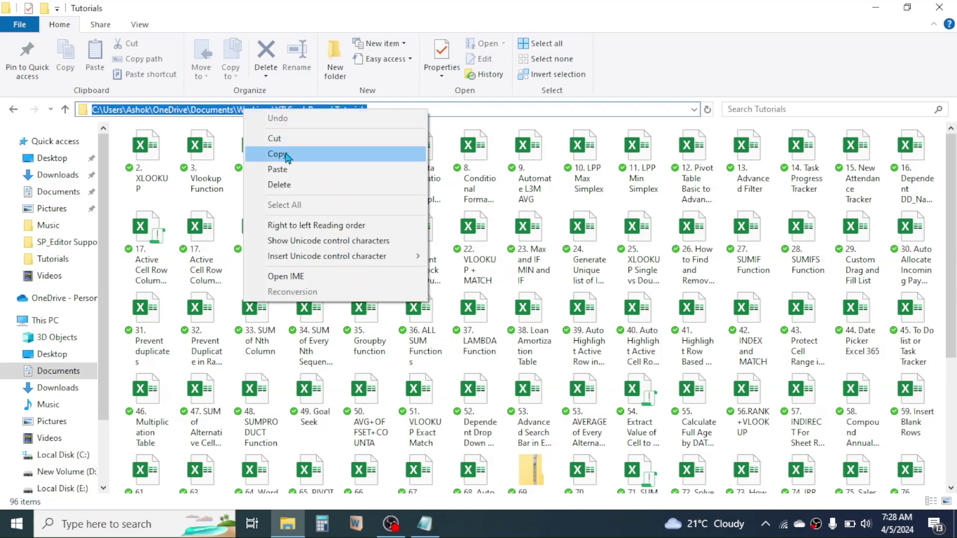
click(272, 155)
- Replace the 'Your folder path' placeholder with the pasted Tutorials folder path
click(424, 523)
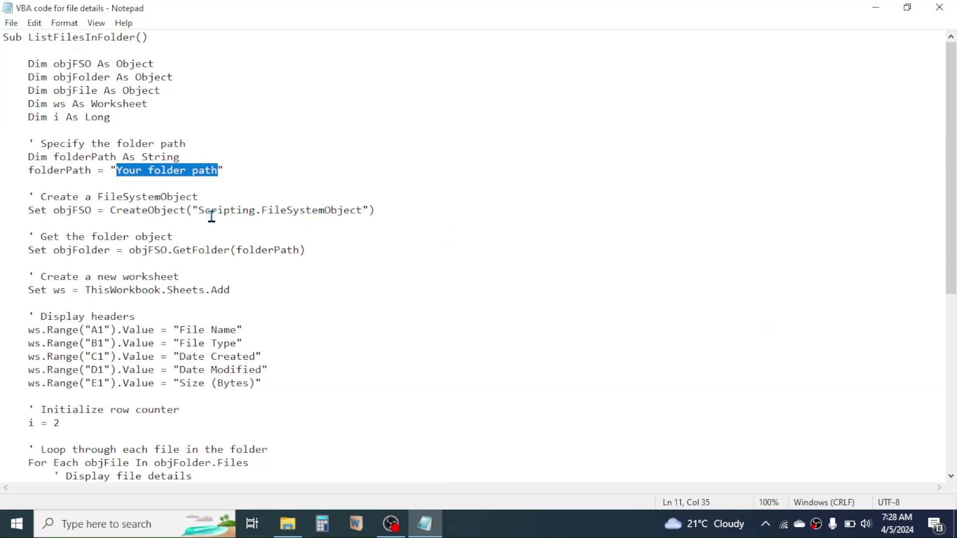
click(170, 197)
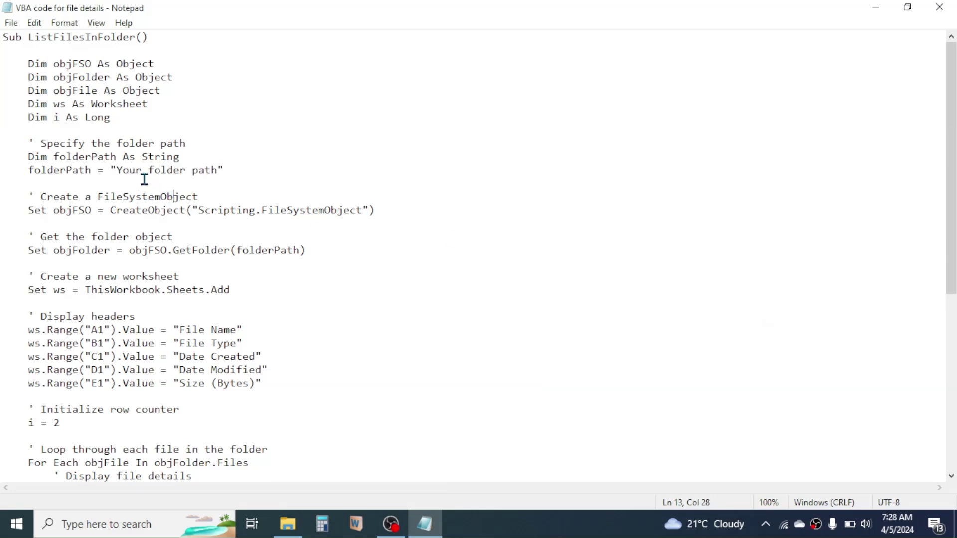
drag(120, 170, 194, 171)
click(117, 167)
drag(117, 166, 214, 171)
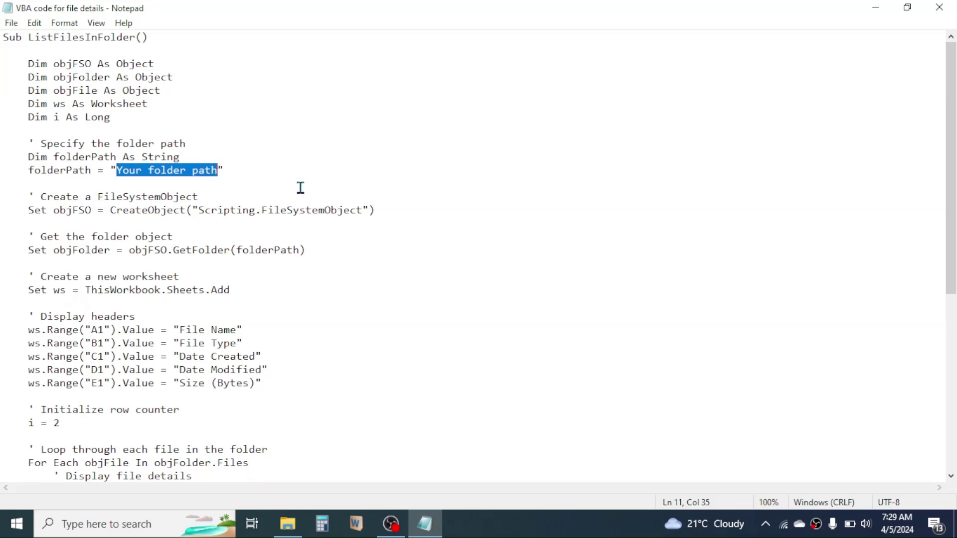
key(BackSpace)
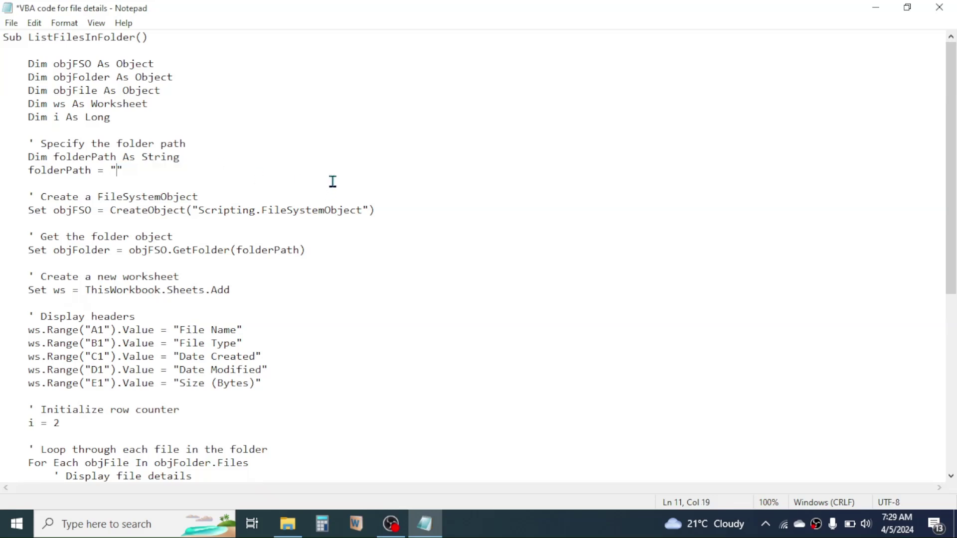
key(ctrl+v)
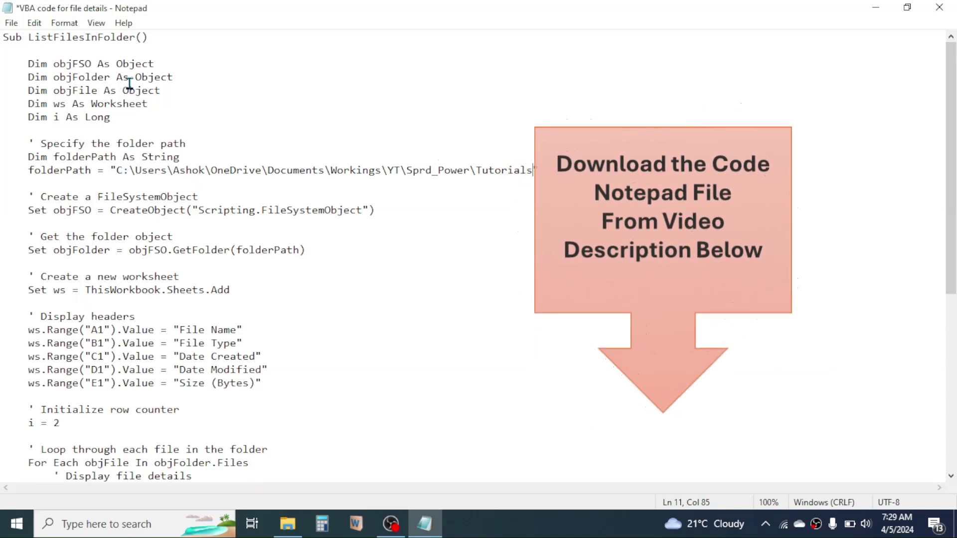
- Copy the entire ListFilesInFolder macro code
drag(2, 34, 204, 522)
right_click(73, 200)
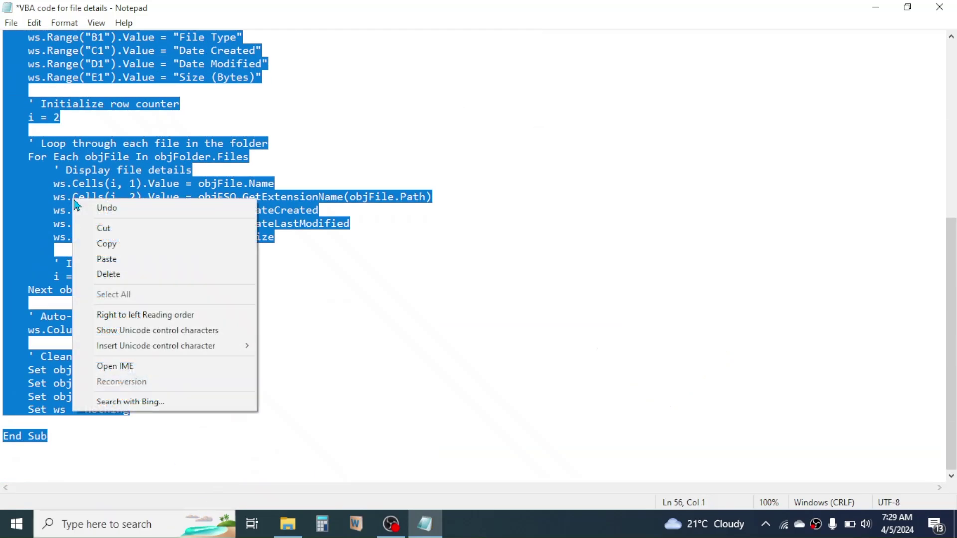
click(106, 249)
- Open the new Excel workbook from the desktop
click(876, 8)
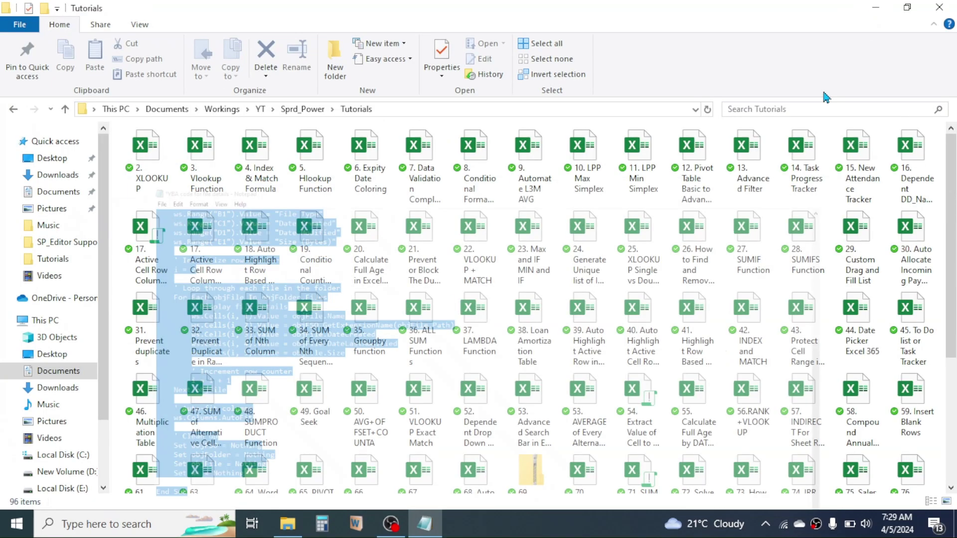
click(895, 9)
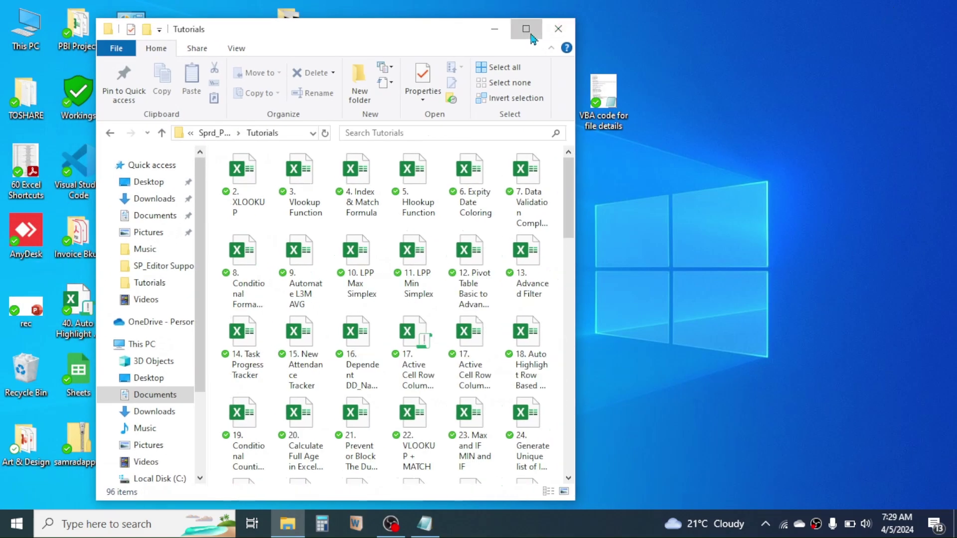
click(524, 24)
click(891, 10)
double_click(497, 161)
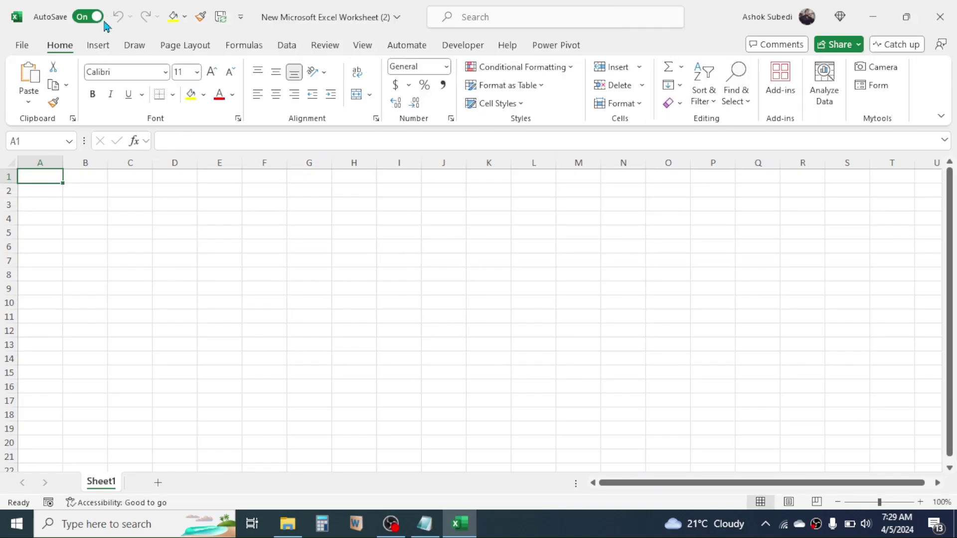
- Insert a new module in the Visual Basic editor and paste the macro into Module1
click(482, 49)
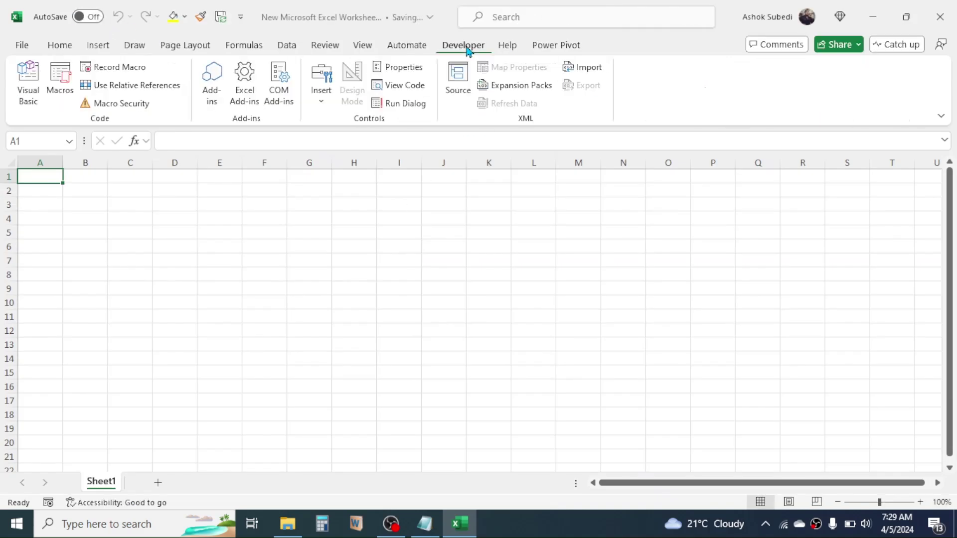
click(25, 82)
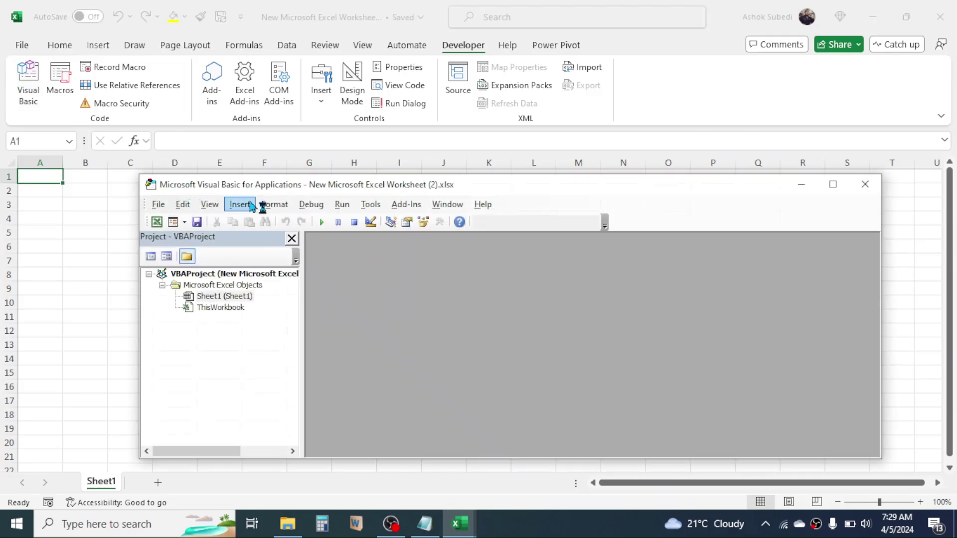
click(240, 205)
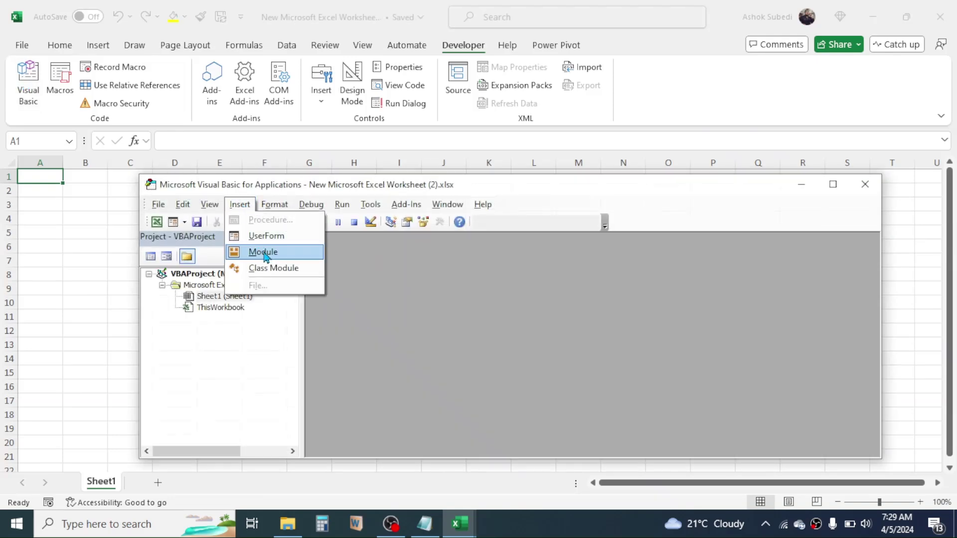
click(264, 252)
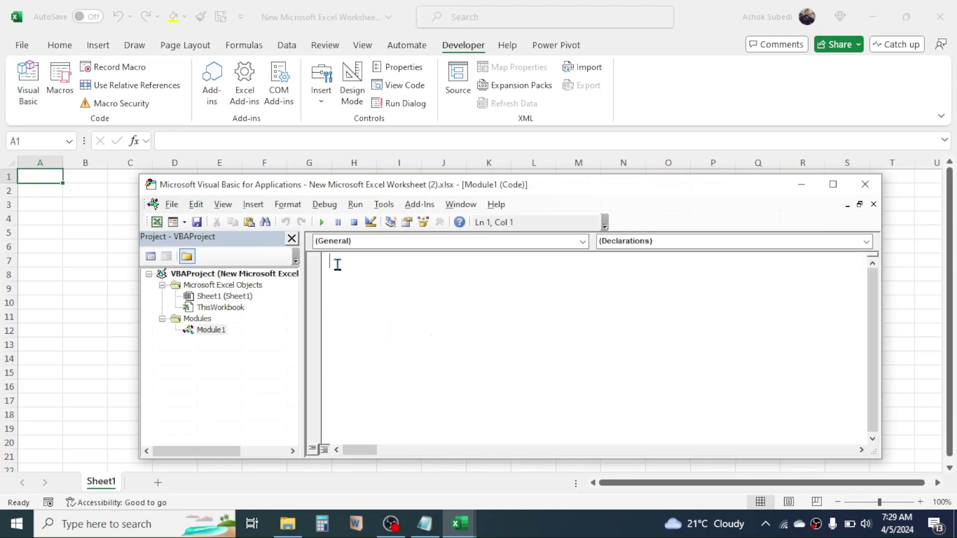
right_click(338, 270)
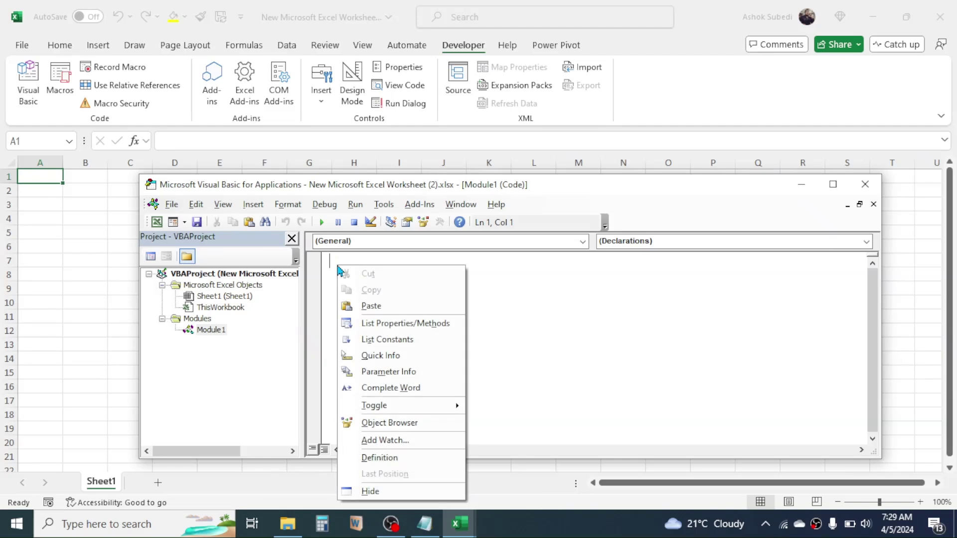
click(372, 306)
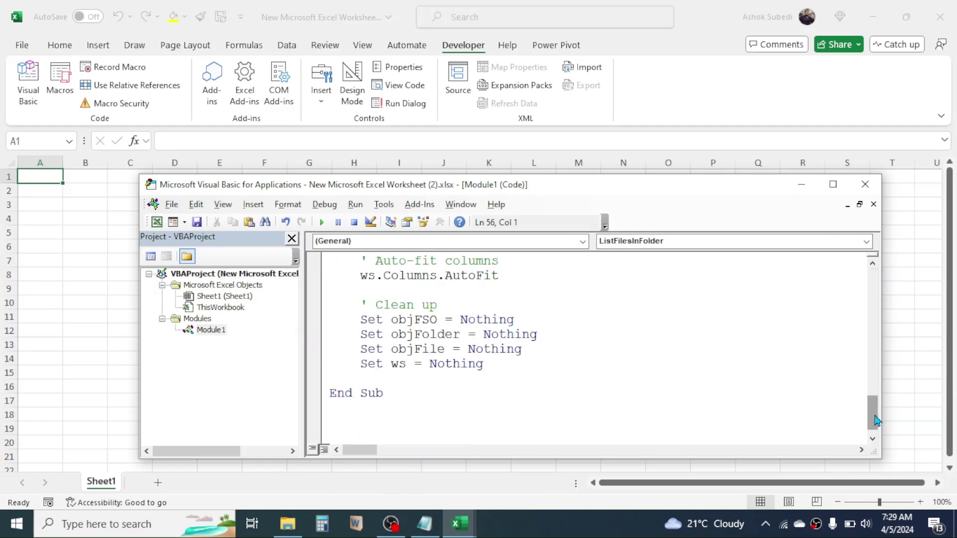
drag(873, 421, 873, 276)
drag(632, 189, 726, 178)
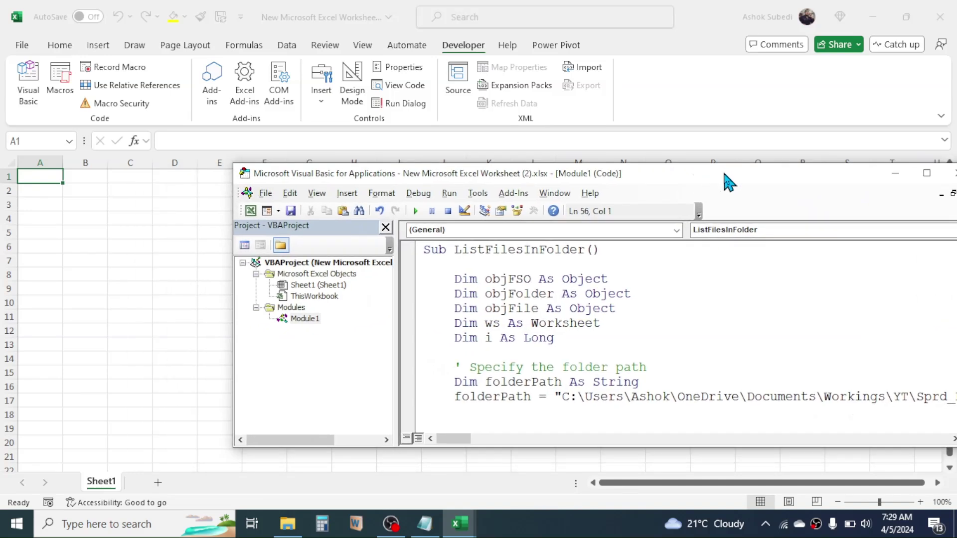
- Run the ListFilesInFolder macro and close the VBA editor
click(417, 211)
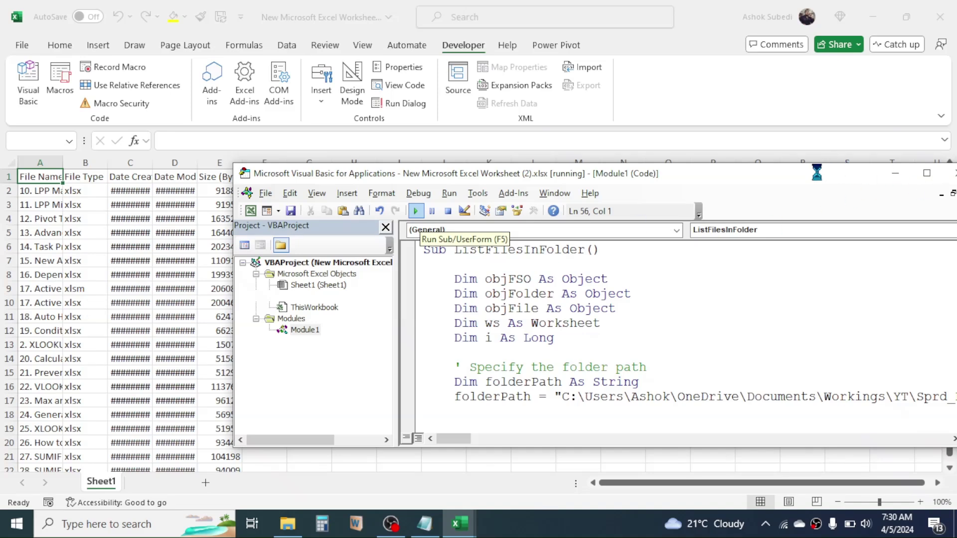
click(851, 161)
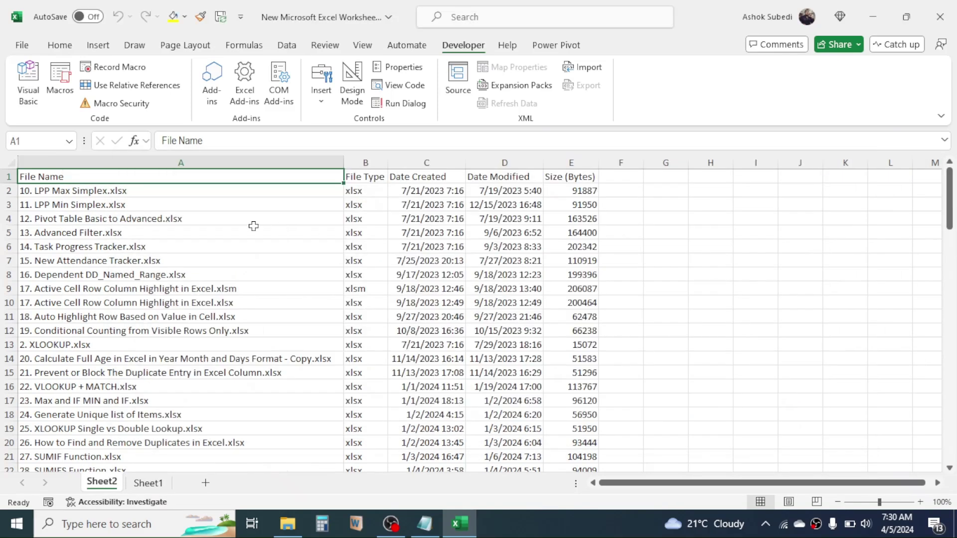
click(206, 233)
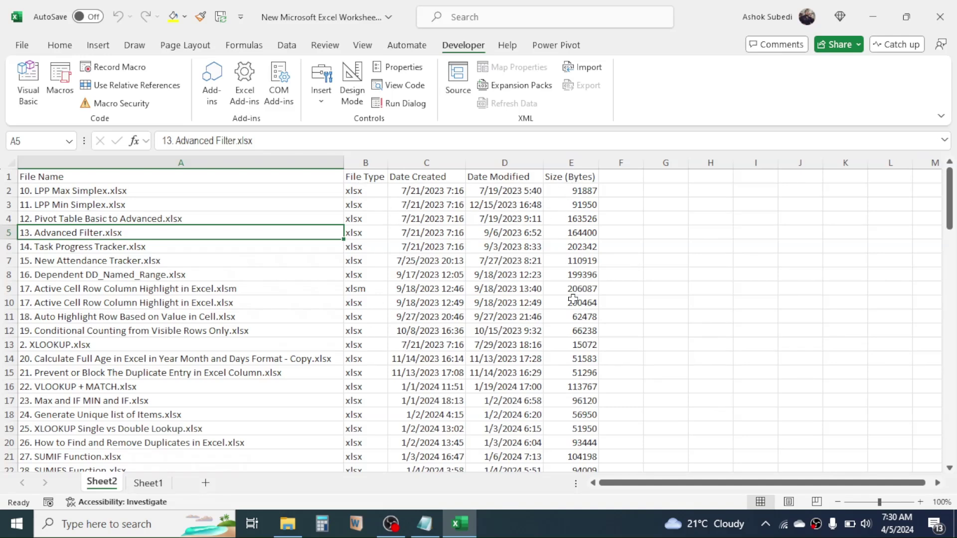
- Review the generated file names, types, dates and sizes on Sheet2
drag(85, 179, 573, 177)
scroll(334, 267, down, 2)
scroll(334, 267, down, 13)
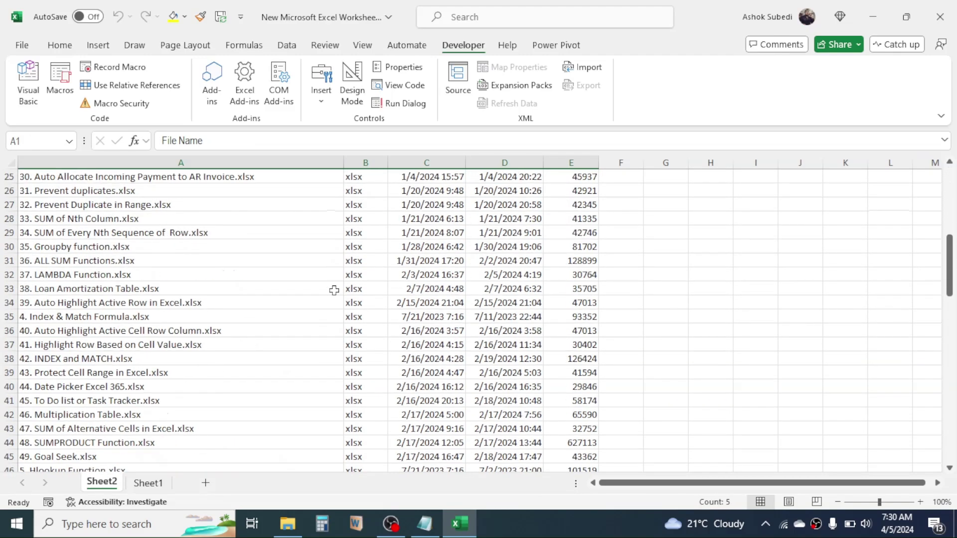
scroll(336, 294, up, 15)
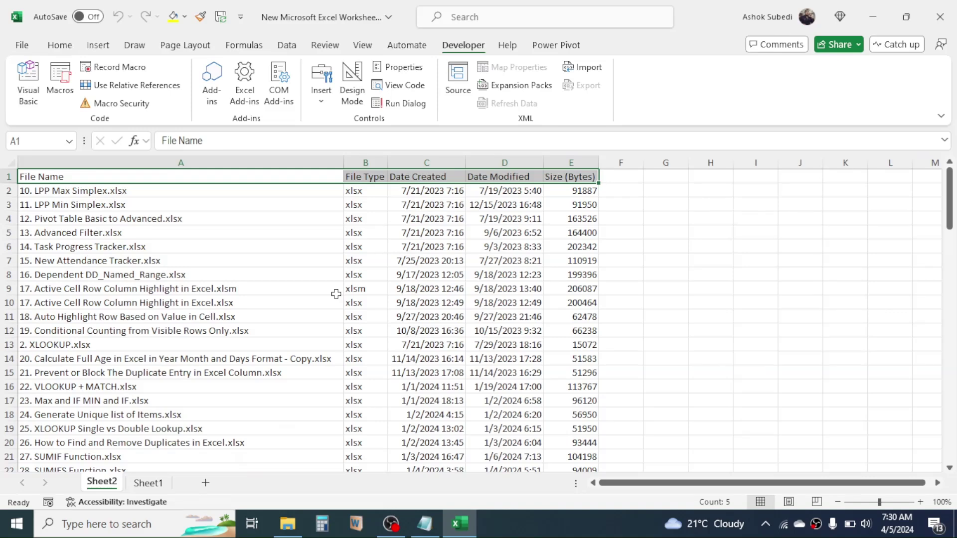
scroll(336, 294, down, 5)
scroll(336, 294, up, 3)
scroll(336, 294, up, 2)
click(693, 213)
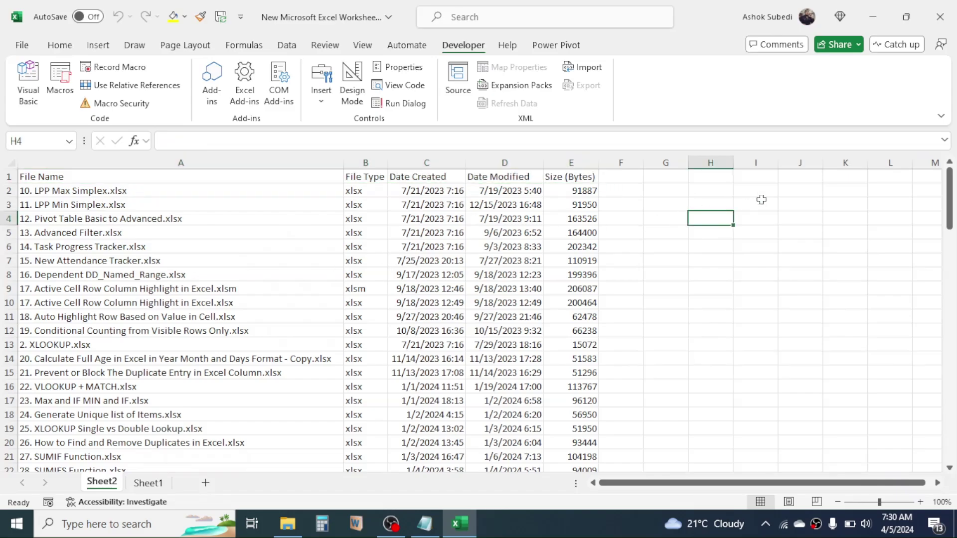
click(756, 178)
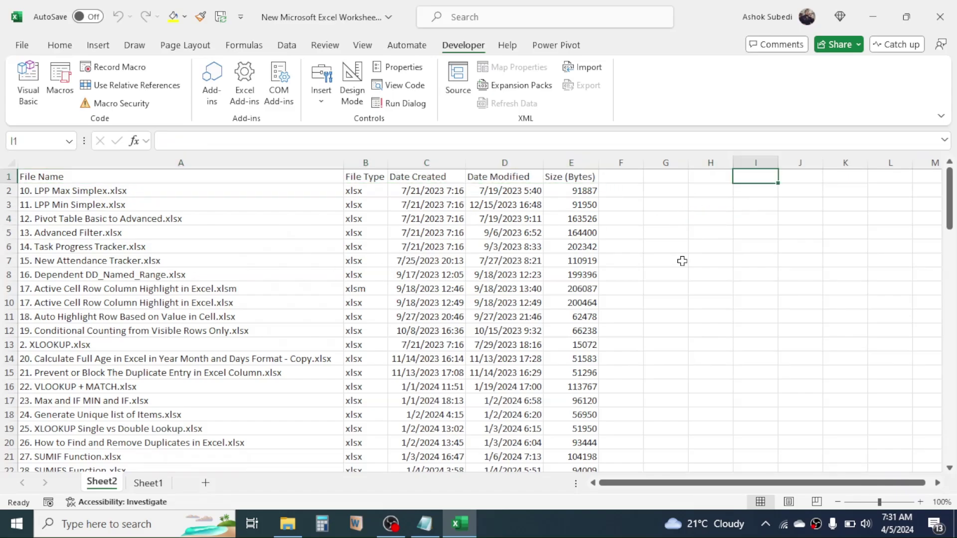